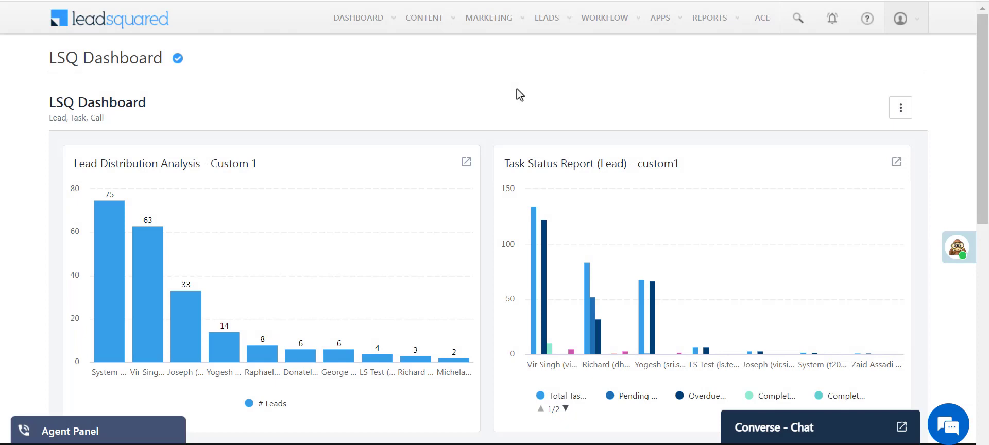
Create automation Automation_225 from scratch with a New Lead trigger for all leads.
mouse_move(589, 35)
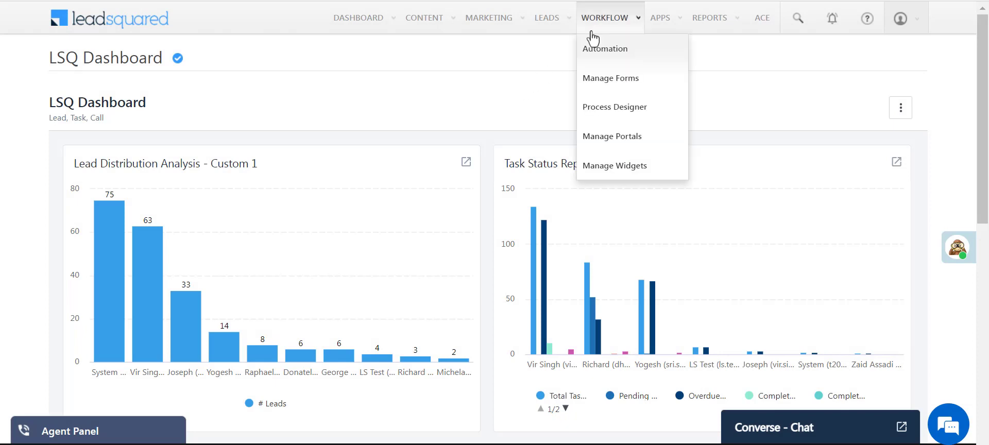
click(591, 60)
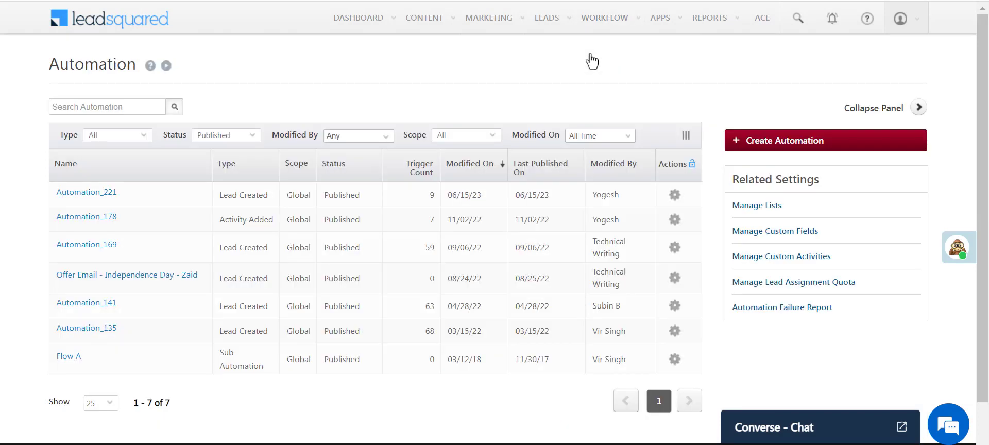
click(761, 142)
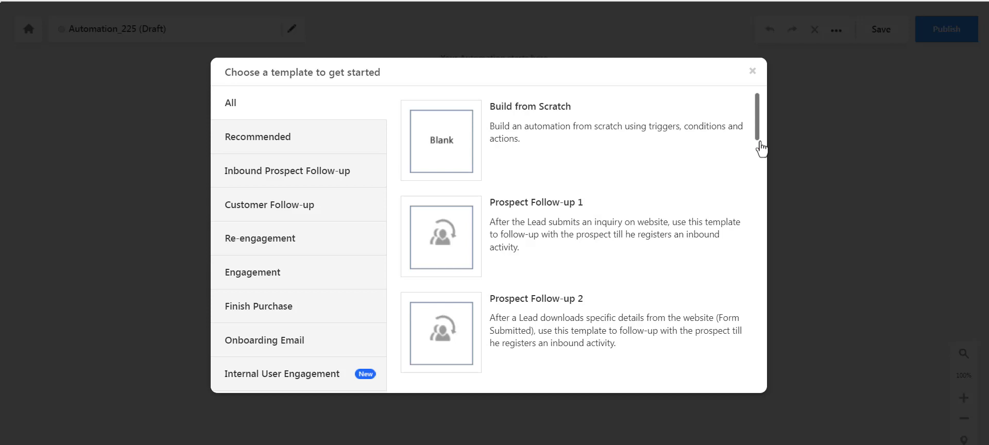
click(520, 152)
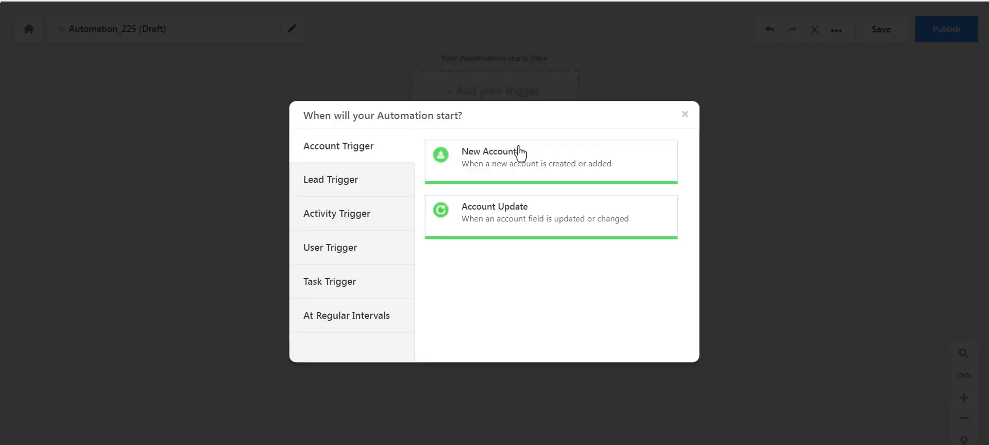
click(376, 181)
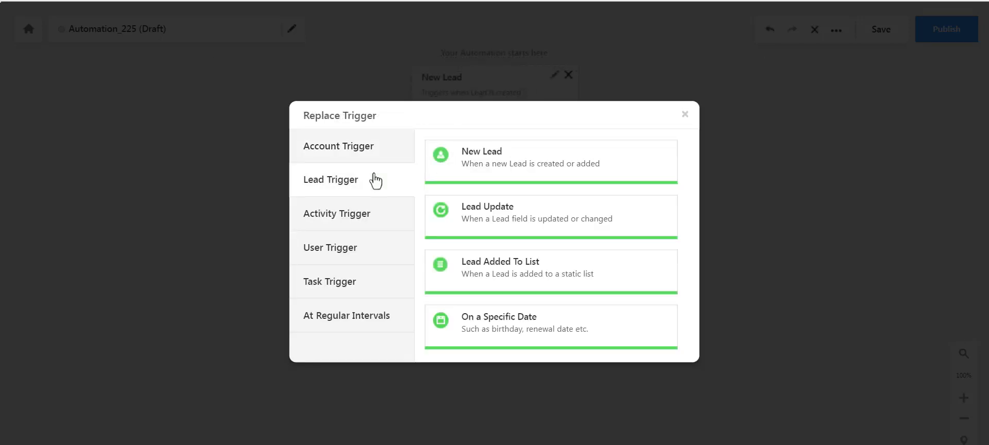
click(482, 166)
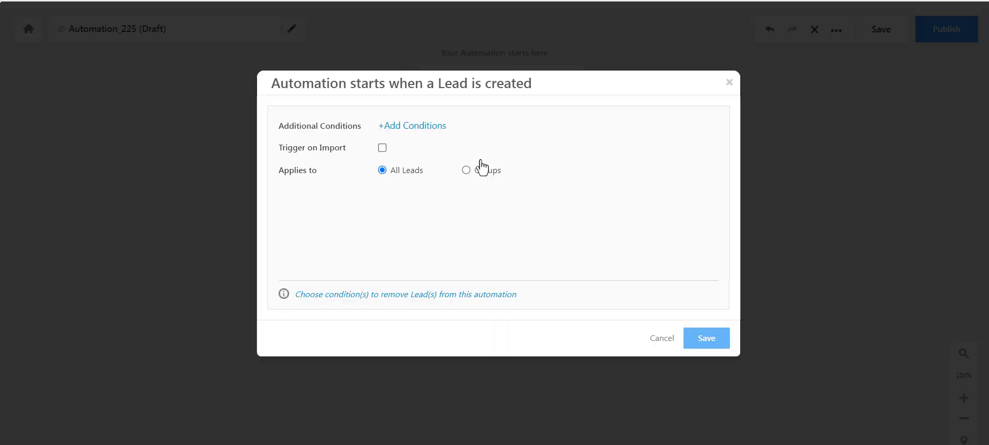
click(702, 338)
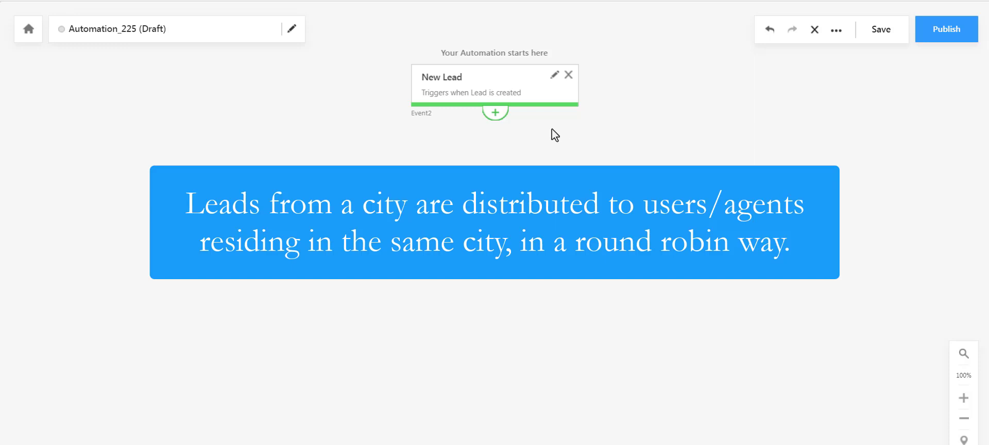
Add a Distribute Lead action after New Lead and name its first rule City Based Rule.
click(502, 118)
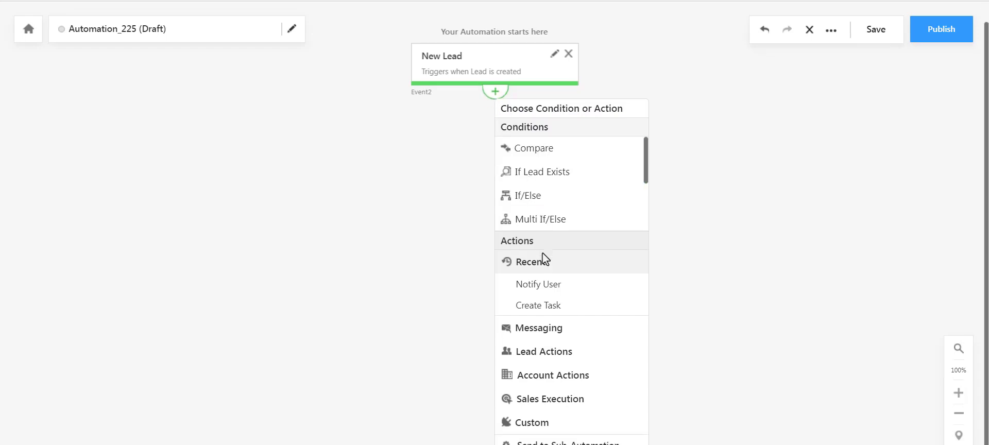
click(542, 401)
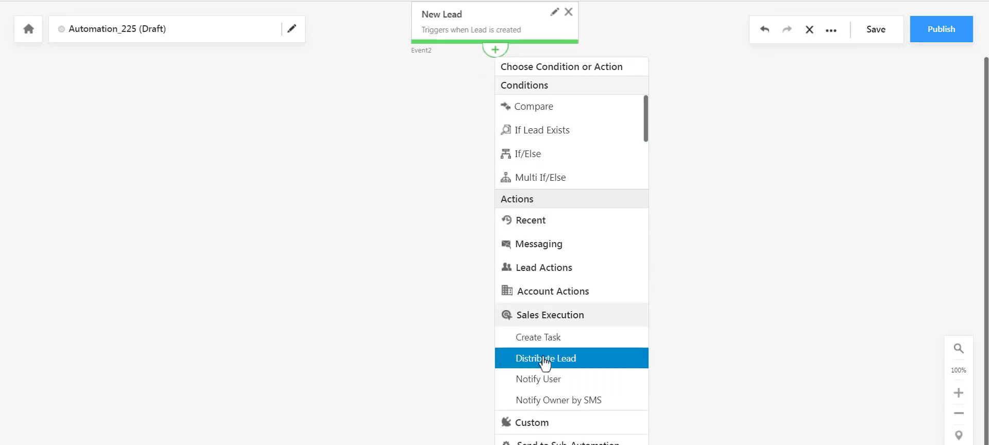
click(544, 366)
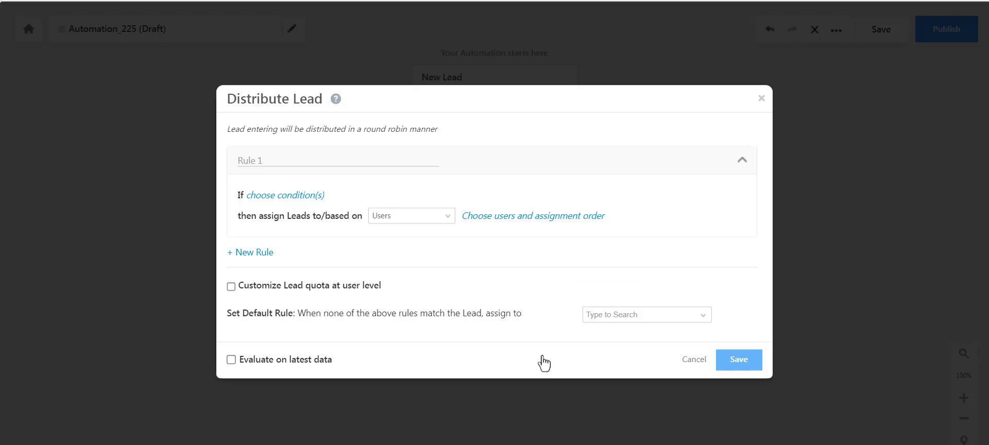
click(277, 160)
text(City Based)
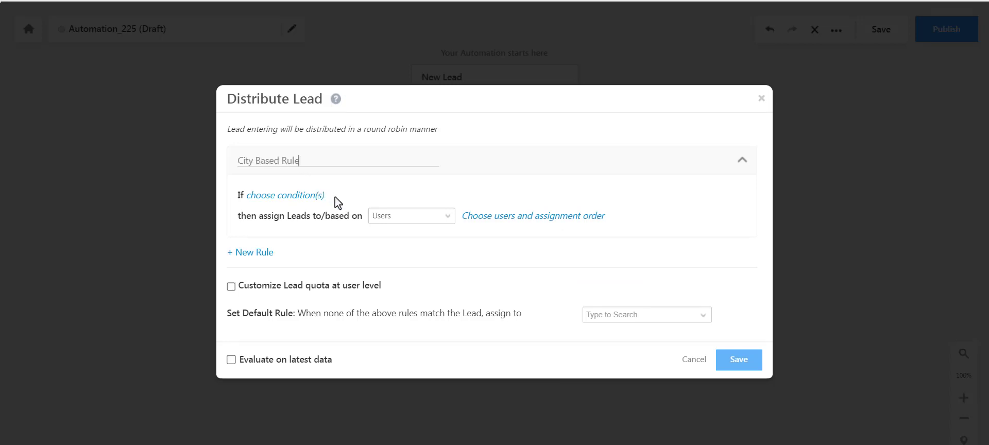
click(283, 196)
Add the rule condition City is Delhi.
click(333, 130)
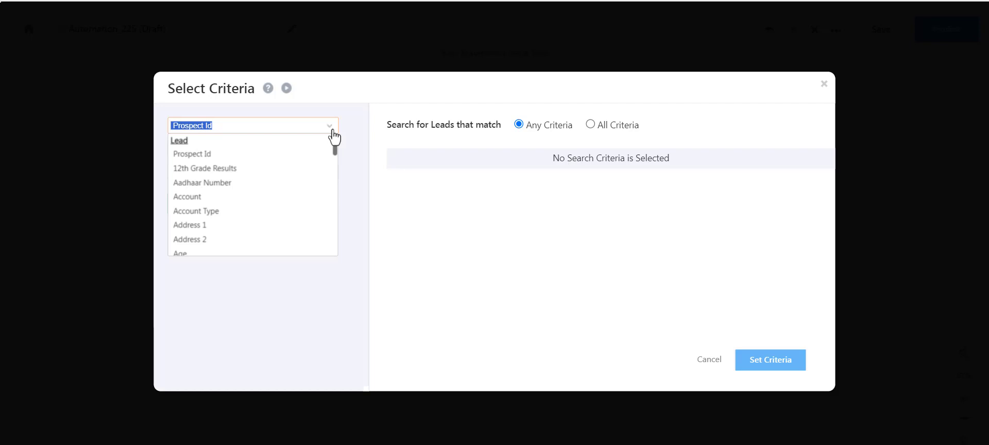
scroll(311, 166, down, 5)
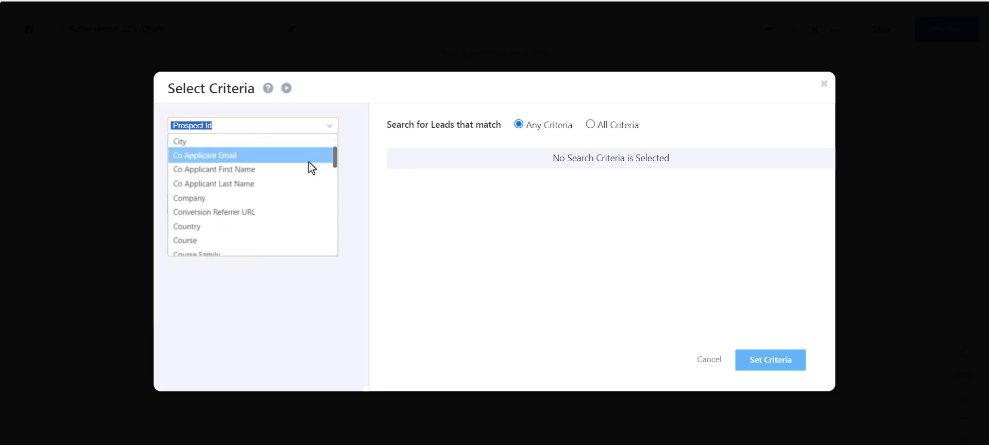
click(309, 145)
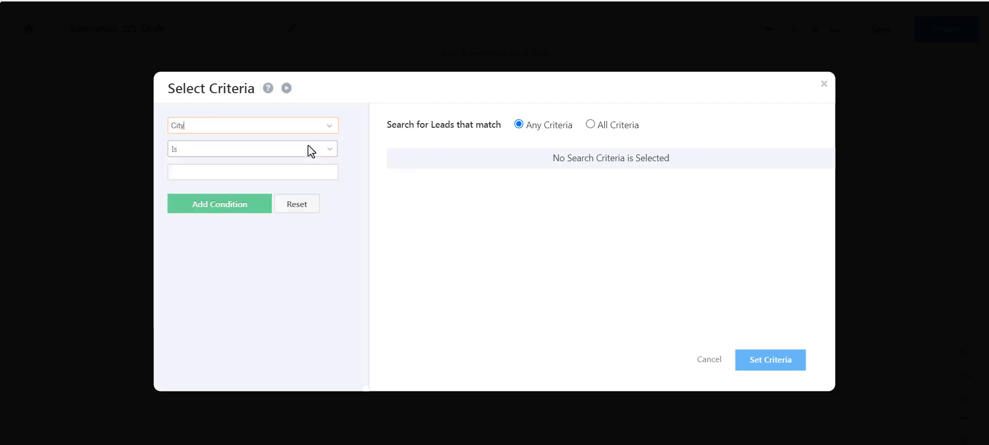
click(315, 171)
text(Delhi)
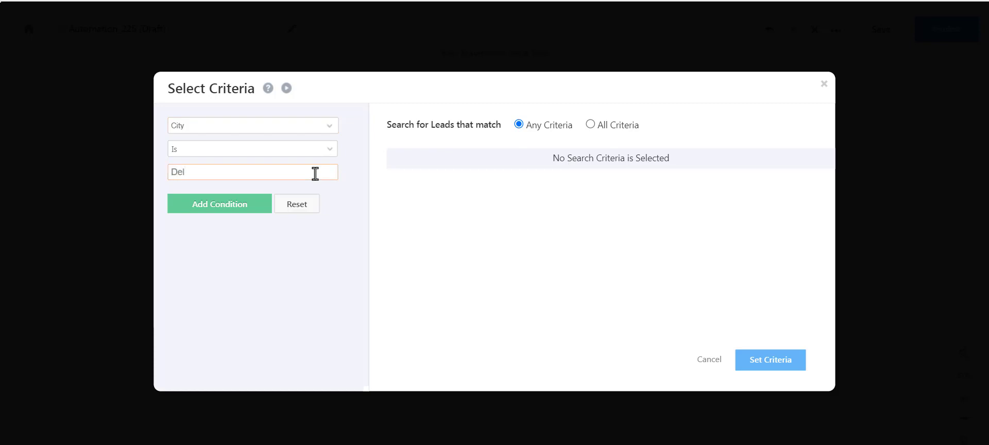
click(243, 209)
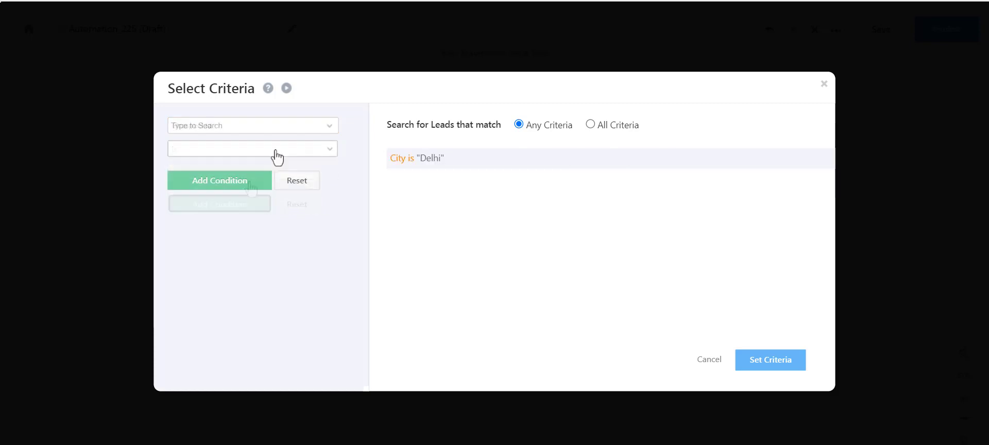
Add a trial Lead Quality is 10 condition.
text(qua)
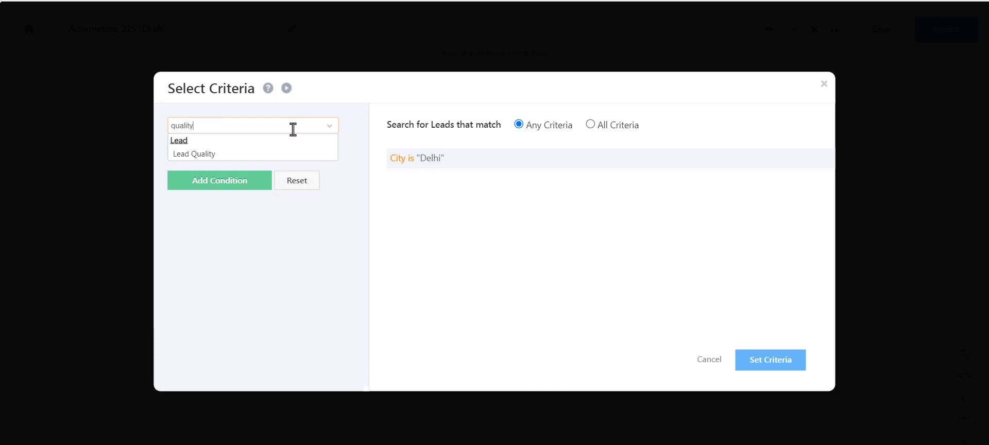
text(lity)
click(258, 153)
click(243, 171)
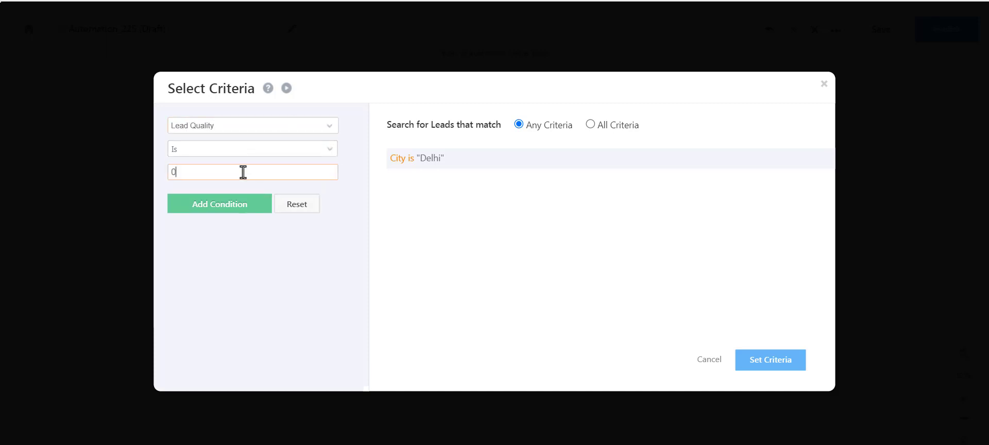
click(243, 207)
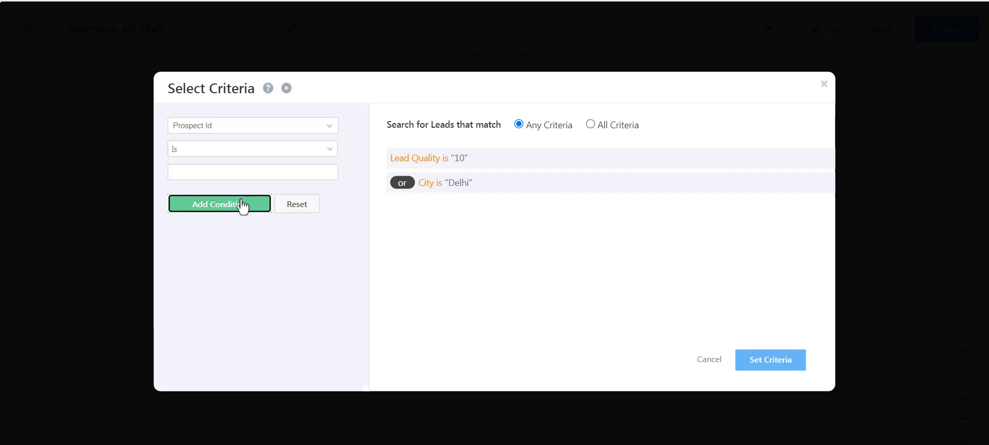
Try a Product condition, toggle All/Any back to Any, and delete the Lead Quality row.
click(268, 126)
text(product)
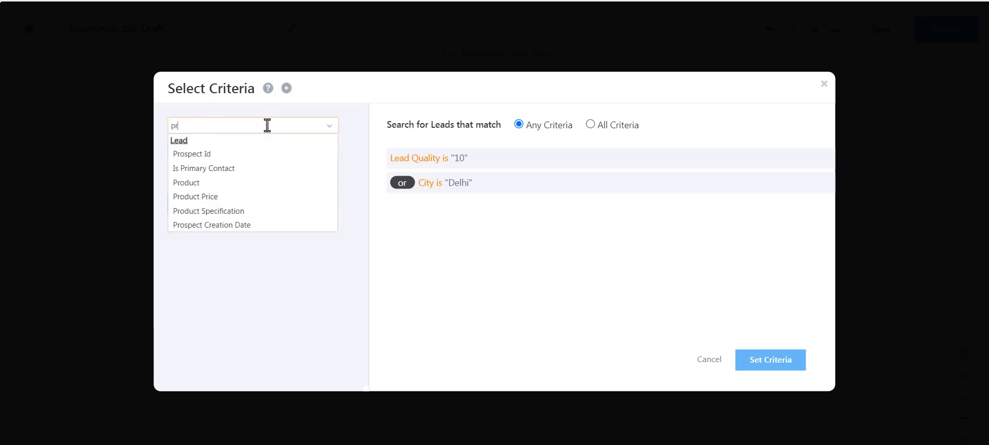
click(254, 155)
click(253, 173)
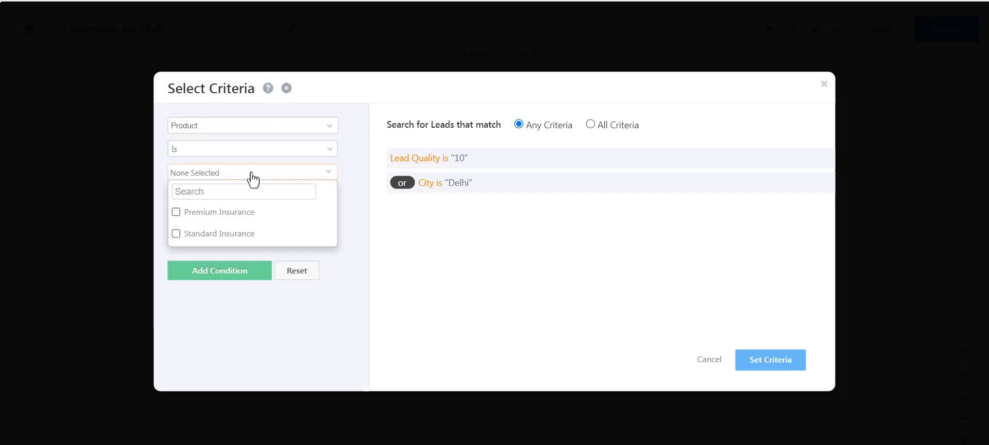
click(590, 124)
click(520, 124)
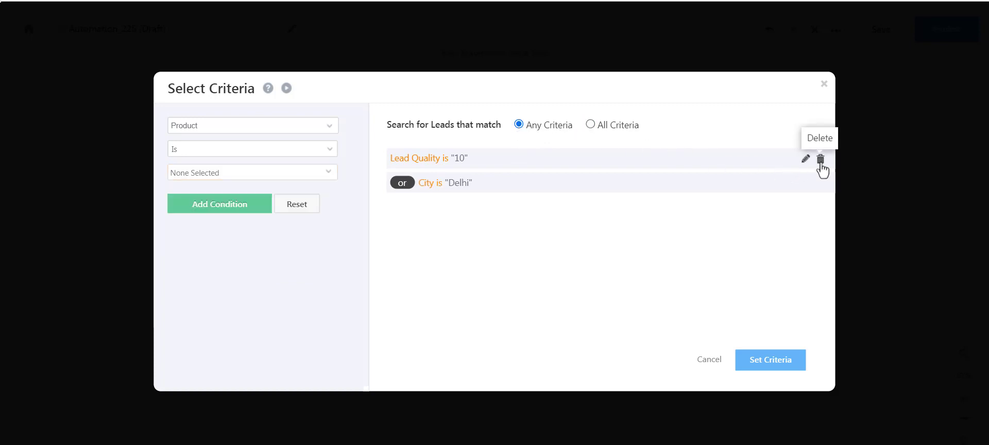
click(820, 162)
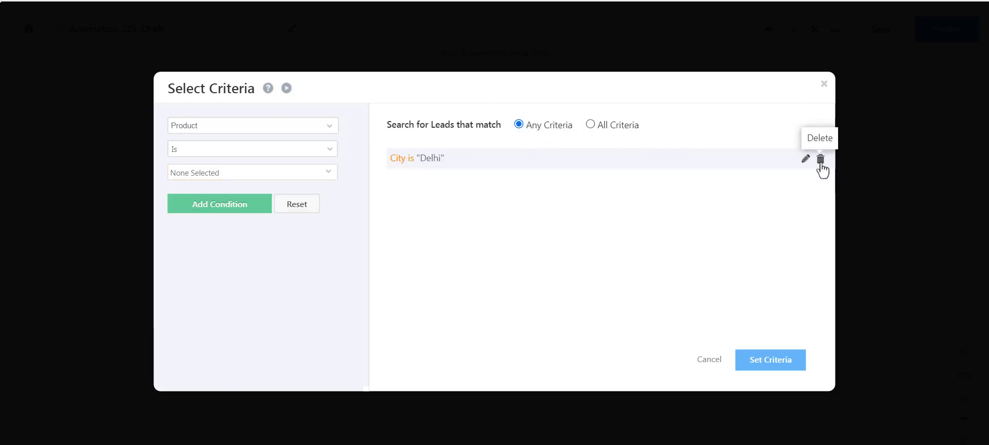
Apply the City is Delhi criteria and assign leads based on Groups with the Delhi group.
click(771, 361)
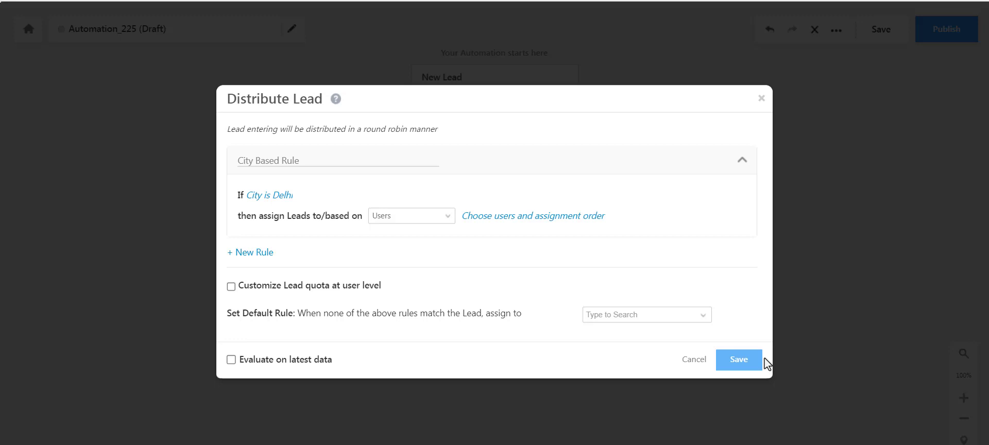
click(446, 218)
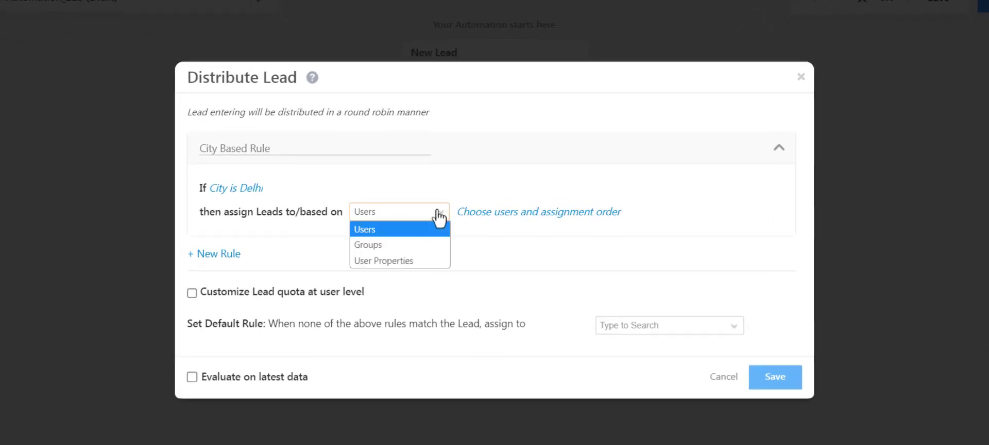
click(434, 247)
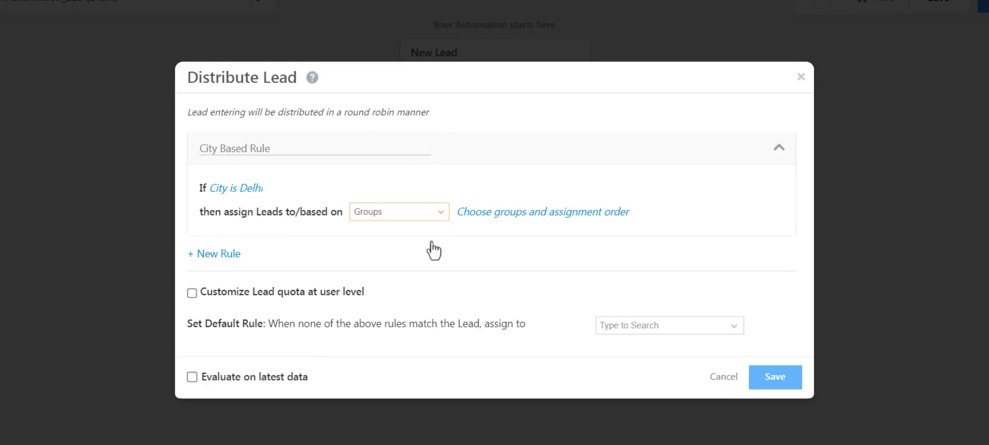
click(477, 213)
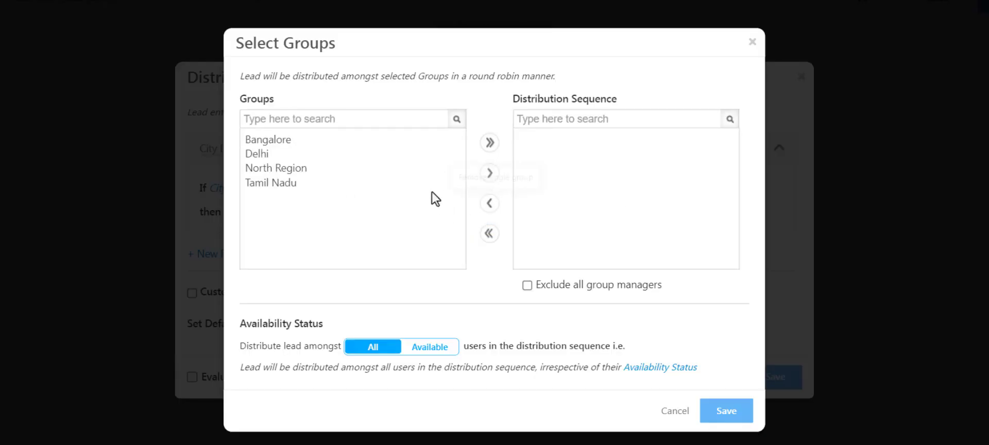
click(332, 154)
click(490, 174)
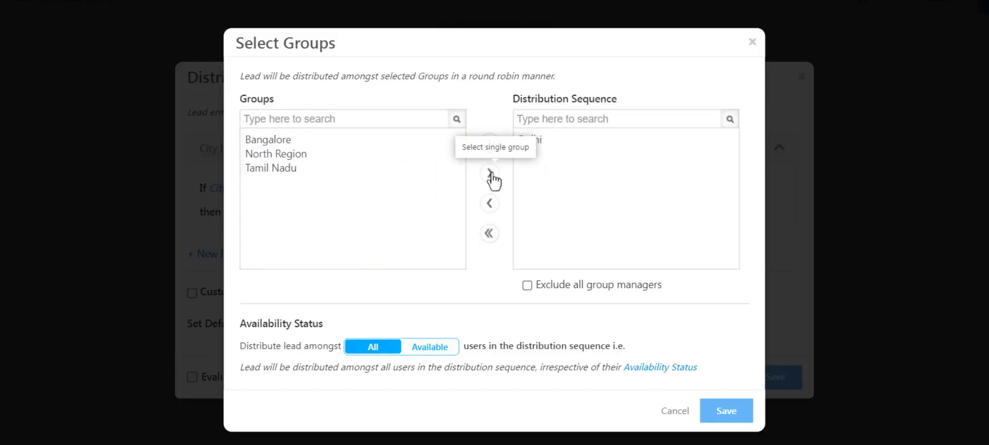
click(752, 42)
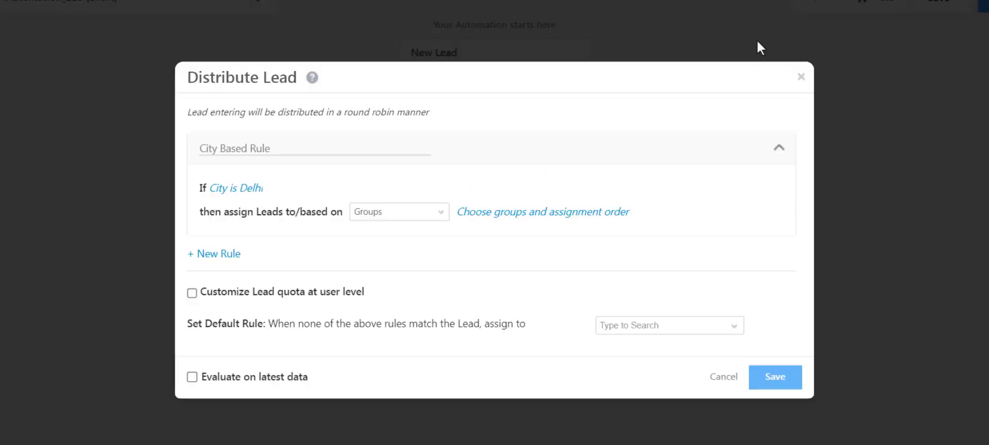
Switch assignment to User Properties and match users on their City field.
click(438, 212)
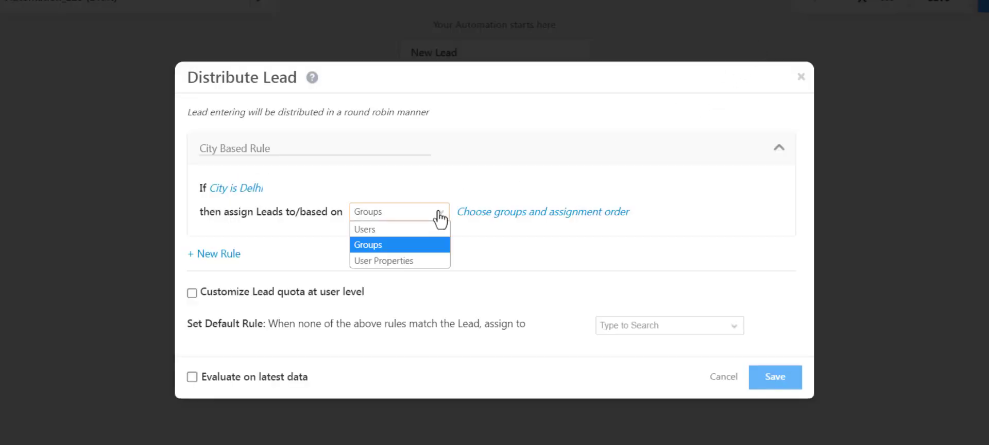
click(419, 260)
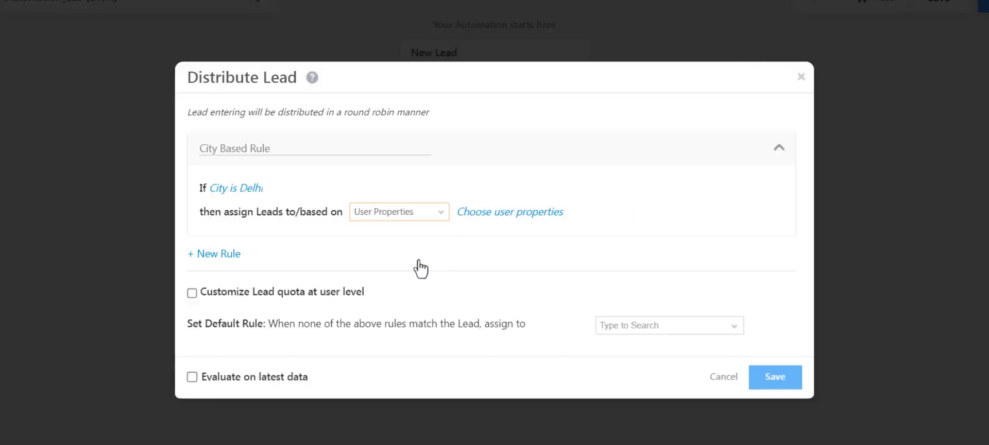
click(510, 219)
click(330, 232)
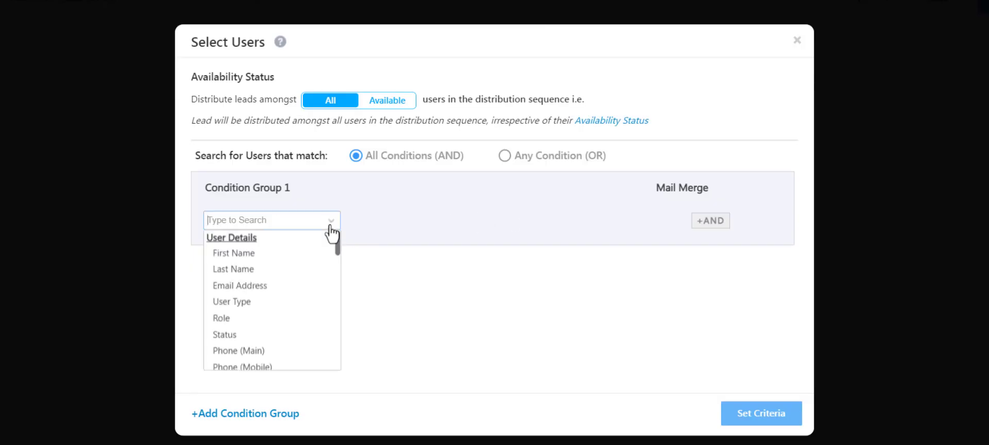
text(ci)
click(303, 253)
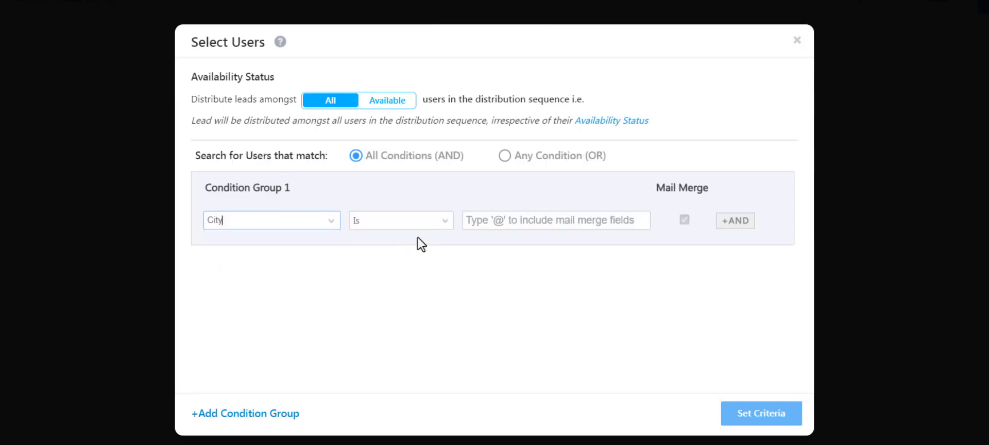
Set the user City value to the lead's City merge field @{Lead:mx_City} instead of Delhi.
click(548, 224)
text(Delhi)
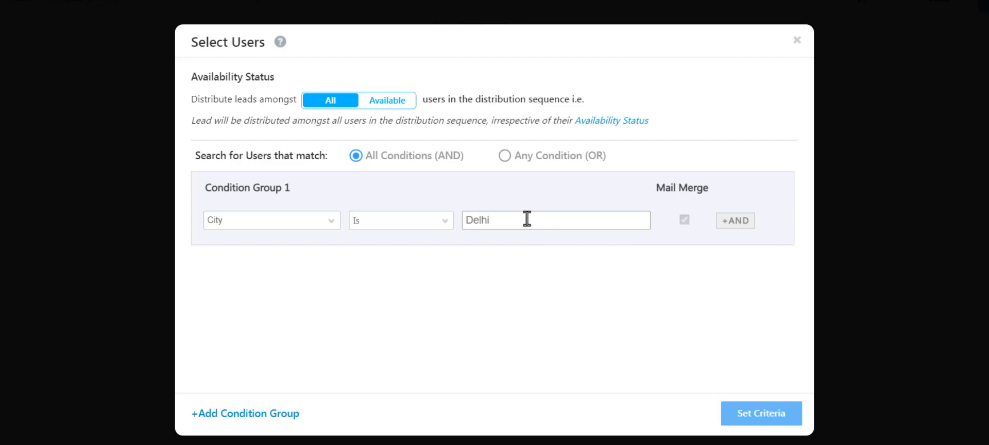
double_click(498, 219)
key(BackSpace)
text(@)
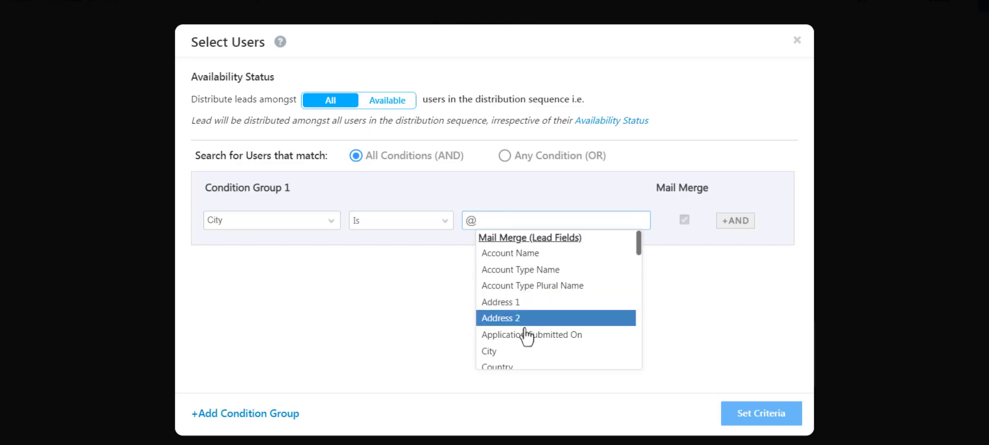
click(524, 353)
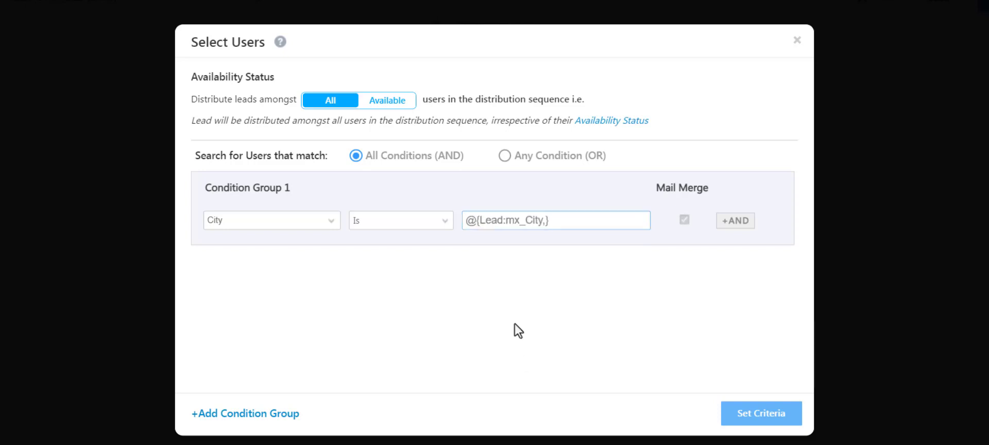
click(510, 263)
click(527, 220)
Save the user property criteria, pick a default fallback user, and save the Distribute Lead step.
click(744, 415)
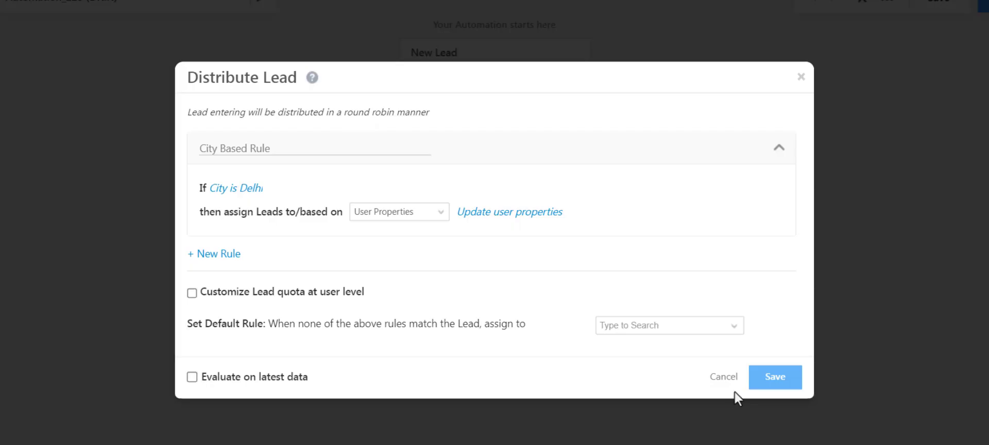
click(736, 330)
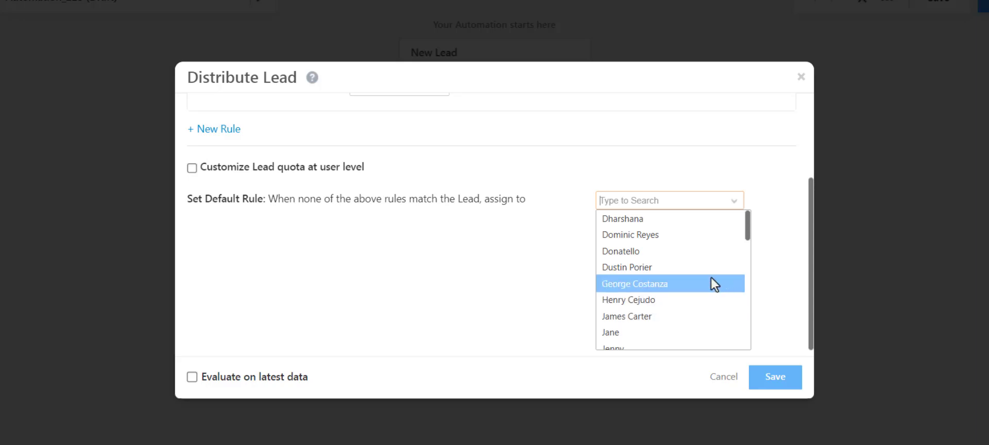
click(705, 267)
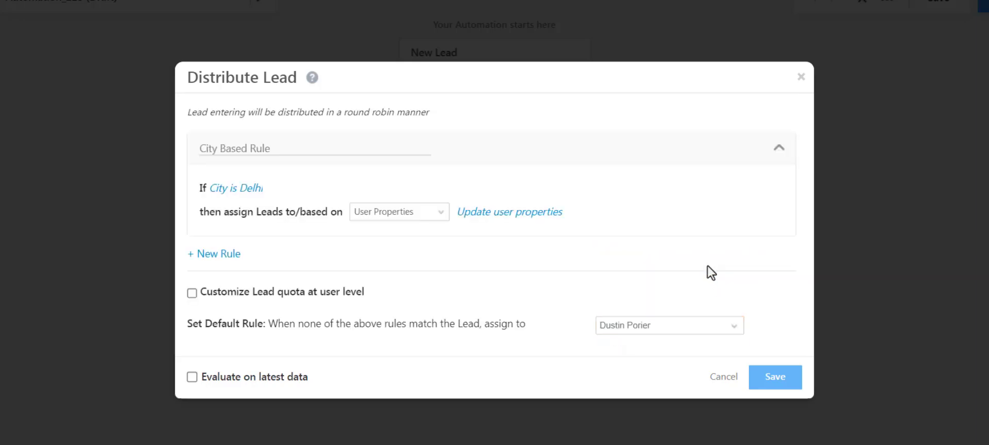
click(773, 382)
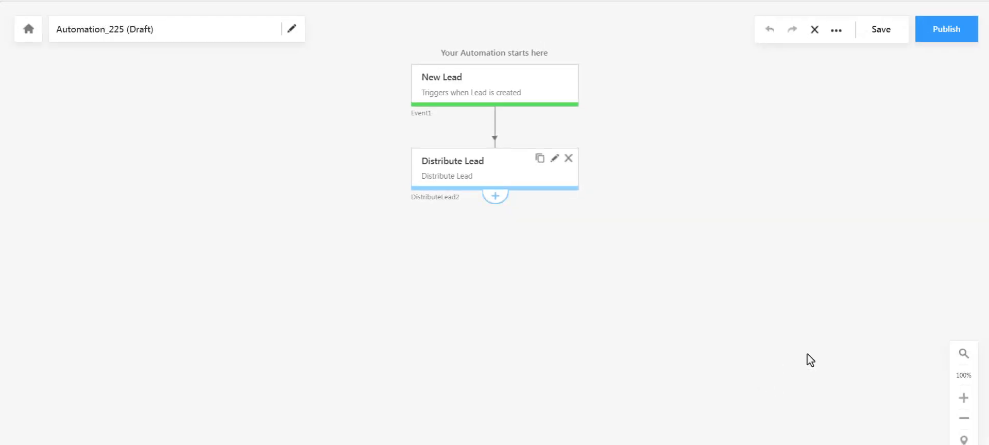
Rename the automation to 'Lead Distribution' and publish it.
click(290, 31)
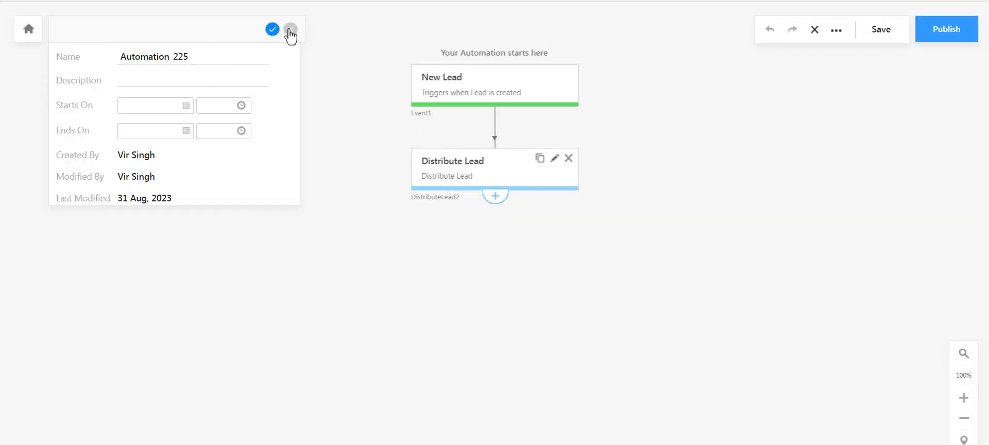
click(250, 54)
key(ctrl+a)
text(Lead Distribution)
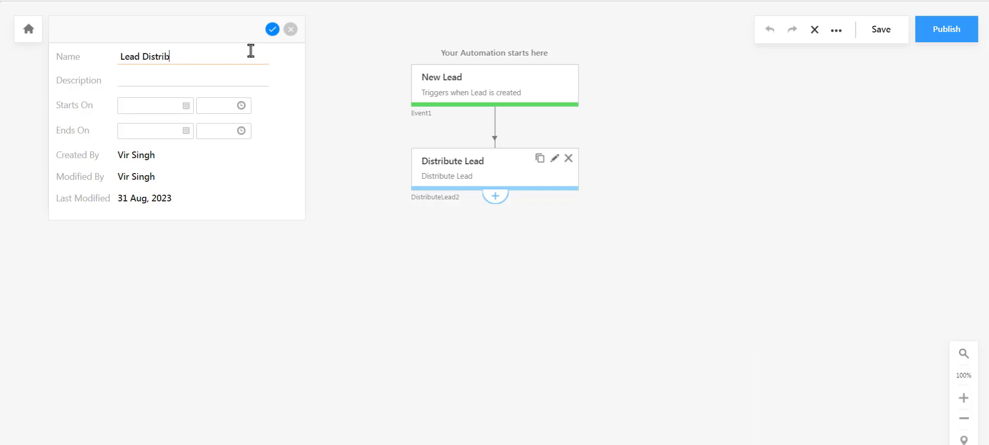
click(273, 32)
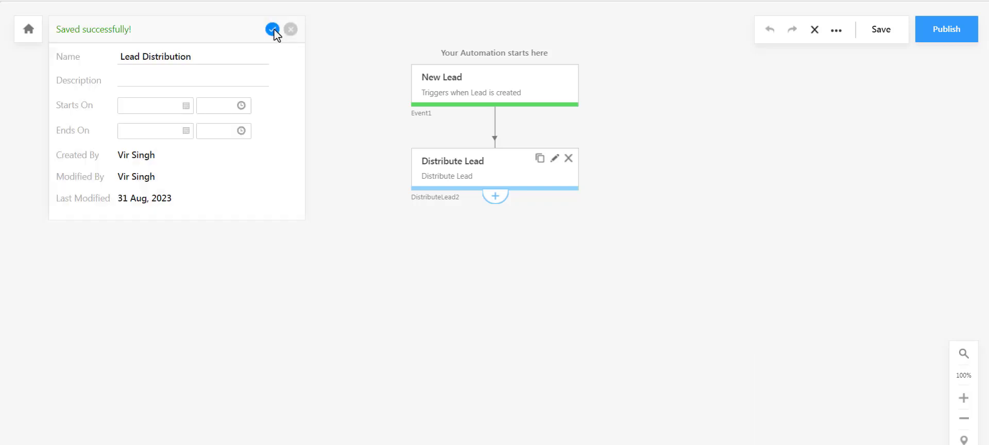
click(944, 40)
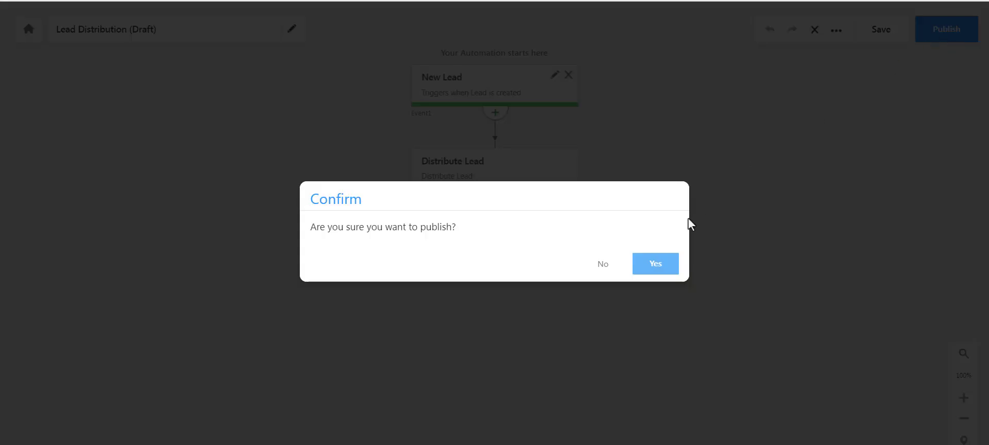
click(660, 267)
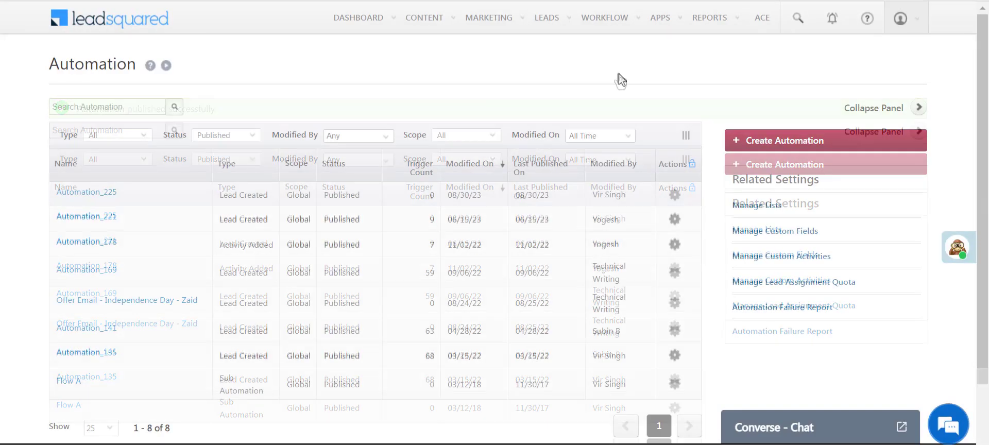
Add a new test lead with City Delhi from Manage Leads and save it.
mouse_move(558, 28)
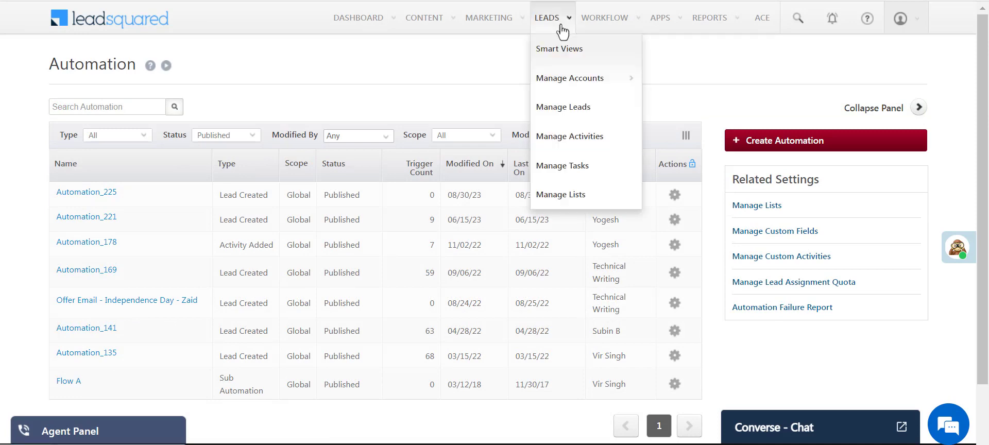
click(582, 119)
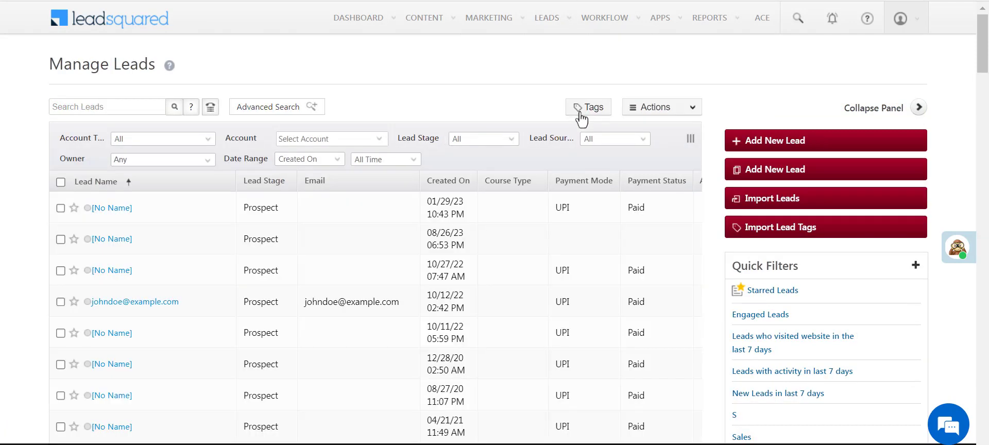
click(755, 142)
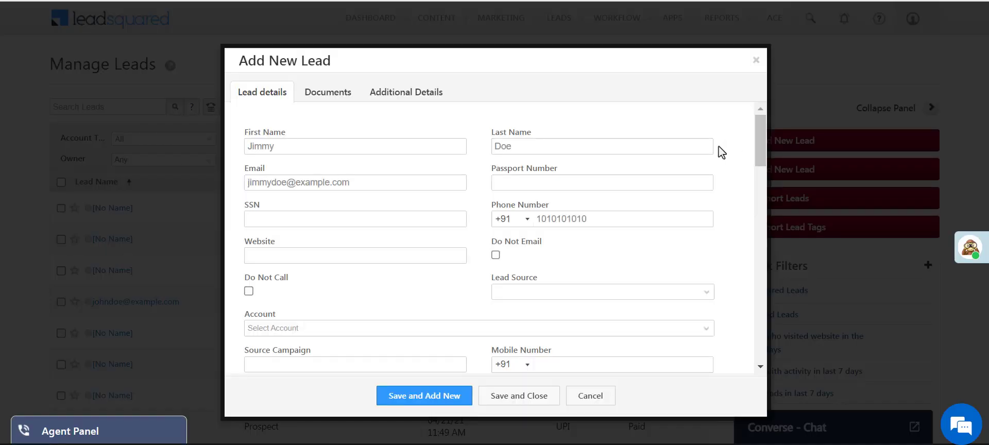
scroll(721, 152, down, 6)
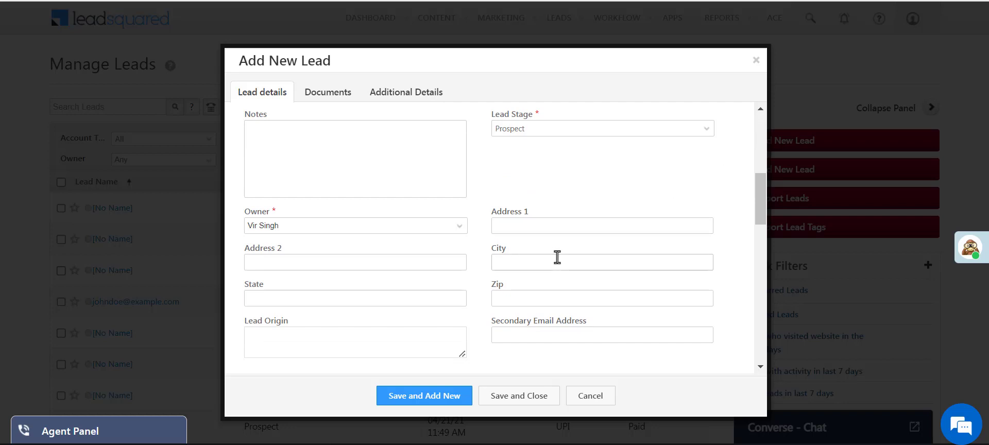
text(Delhi)
click(524, 396)
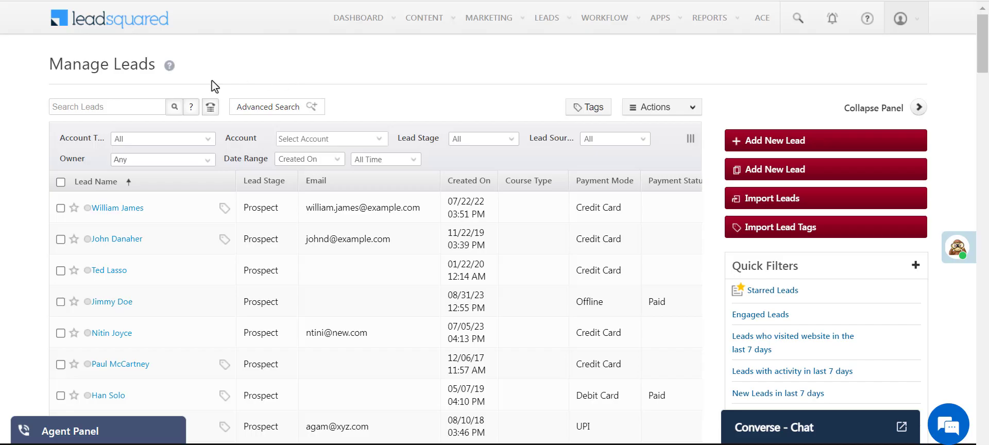
click(88, 105)
Find the test lead and view its Distribute Lead report showing City Based Rule applied.
text(jimmy)
key(Return)
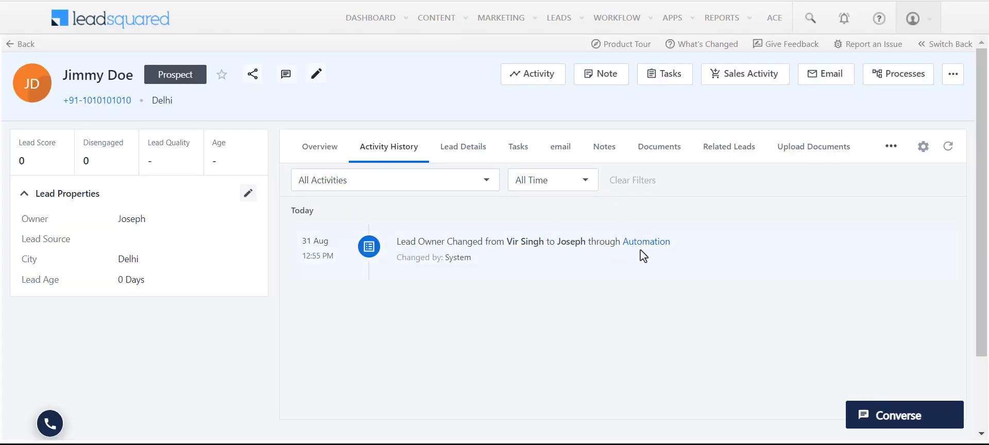
click(951, 78)
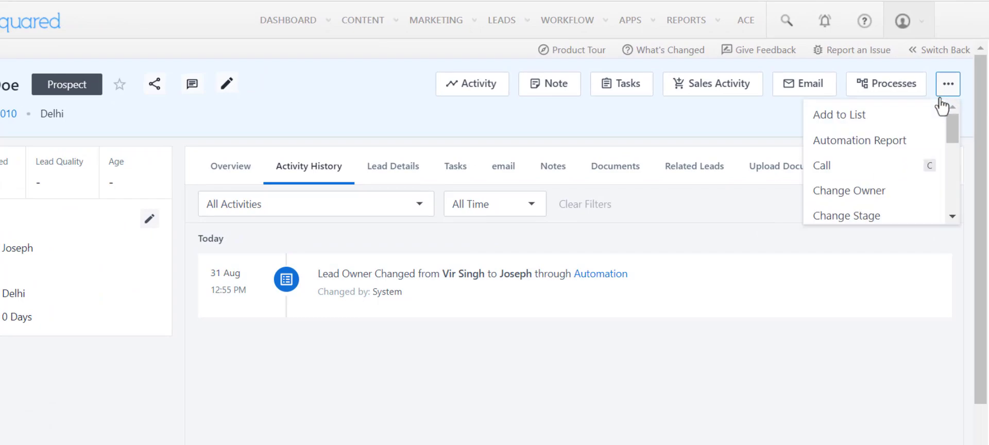
click(915, 140)
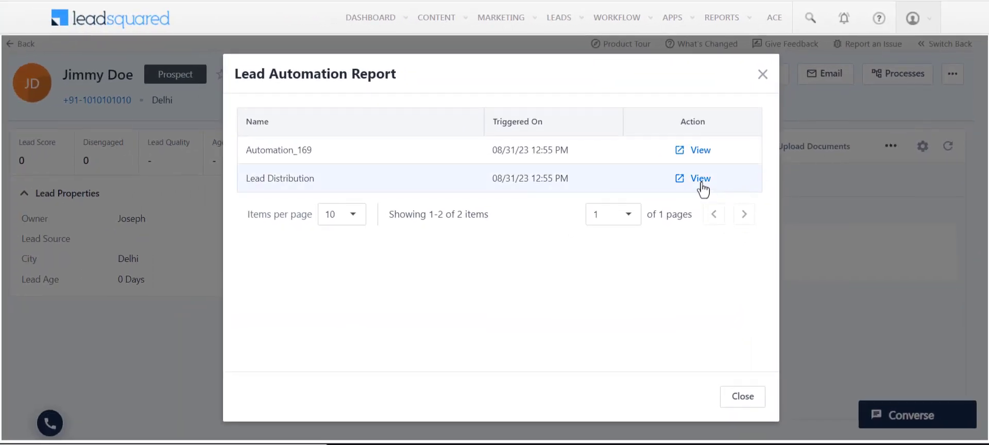
click(701, 179)
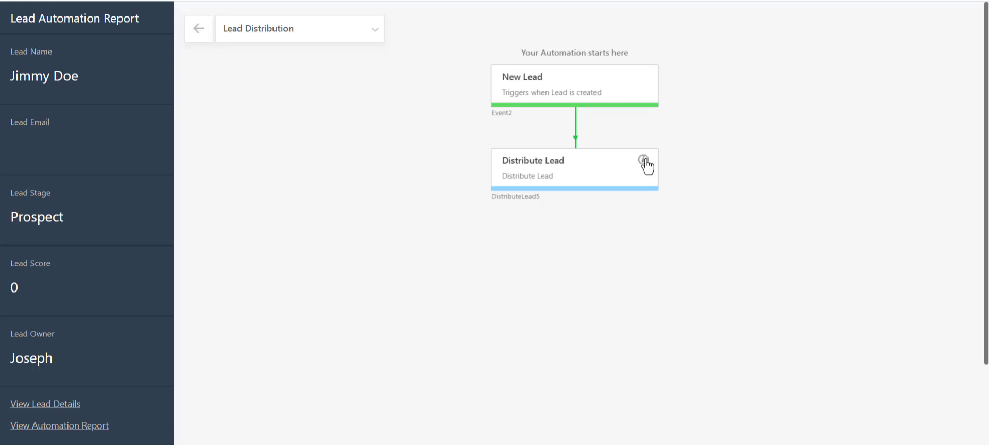
click(644, 160)
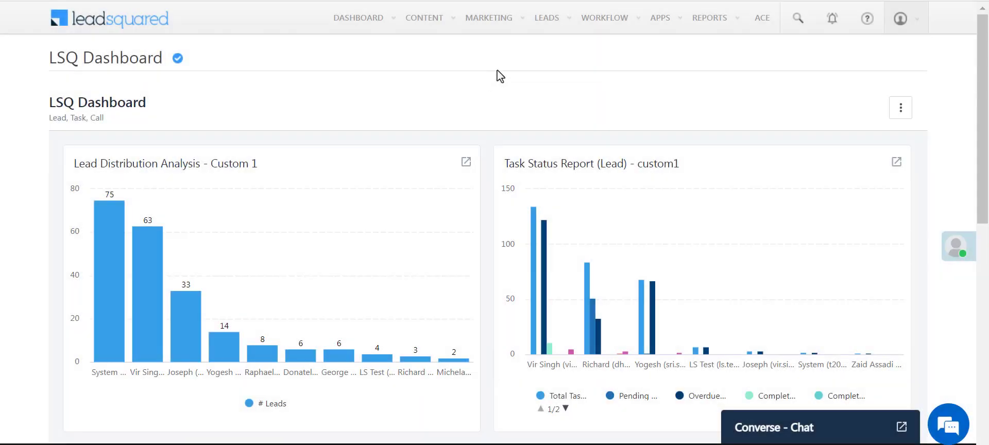
Open the test lead from the My New Leads smart view to check its assigned owner.
click(548, 30)
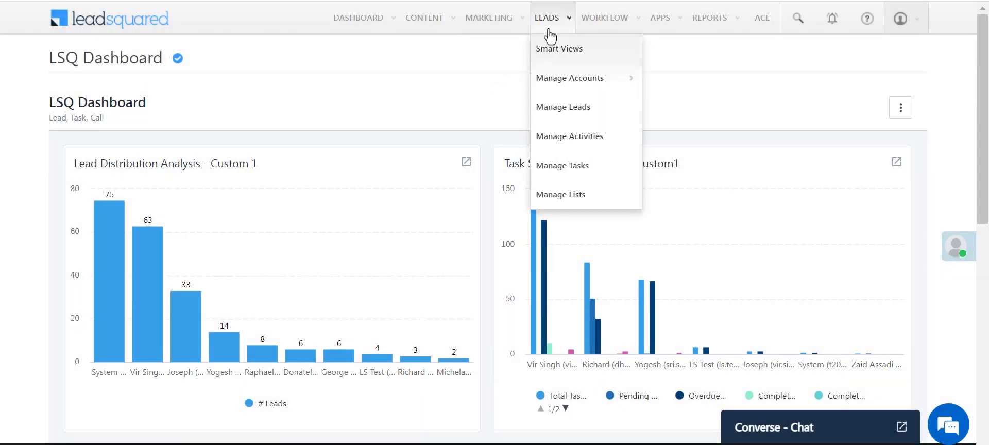
click(553, 50)
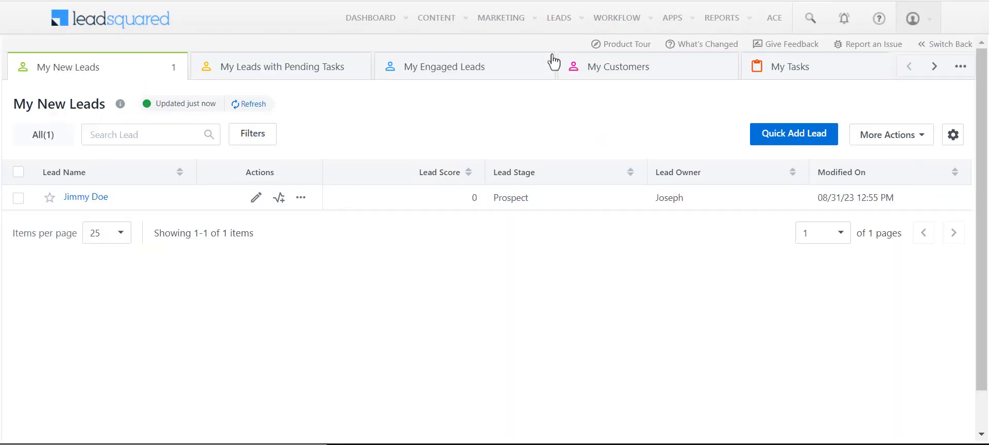
click(93, 200)
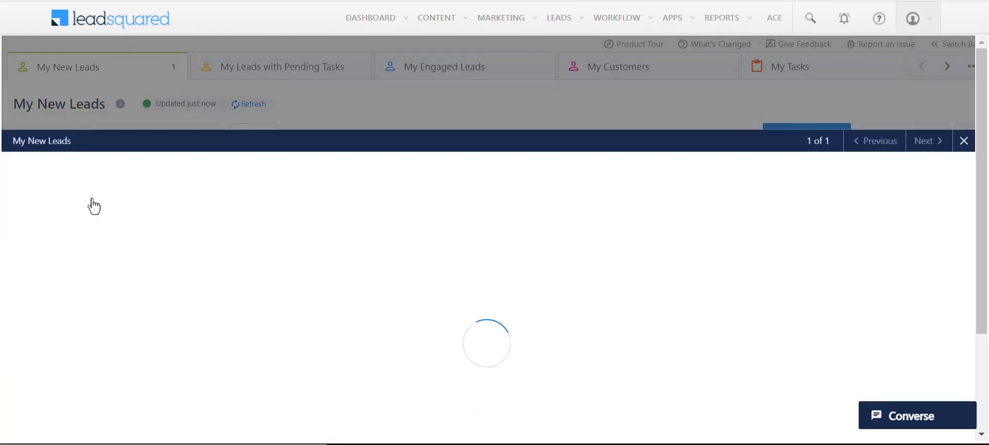